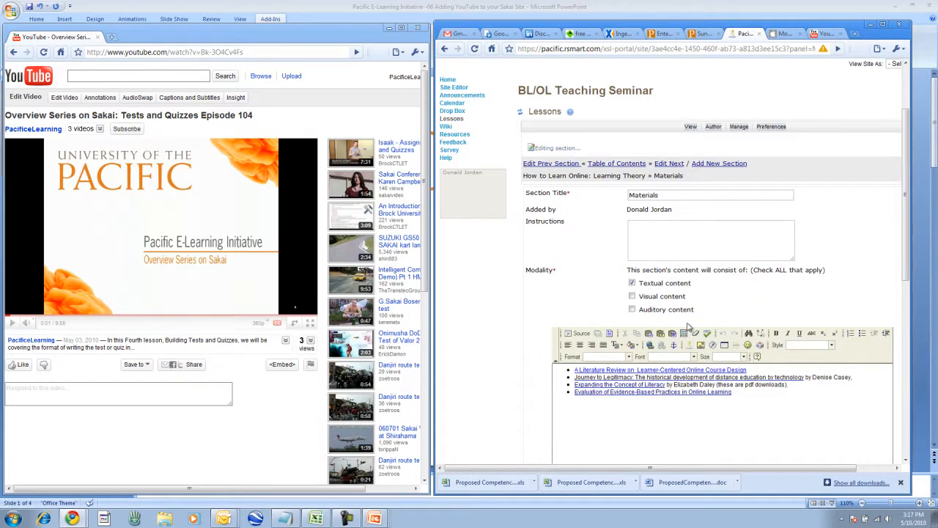
Step: Return to the lessons list and open the Assignments section of How to Learn Online: Learning Theory for editing
scroll(688, 328, "up", 3)
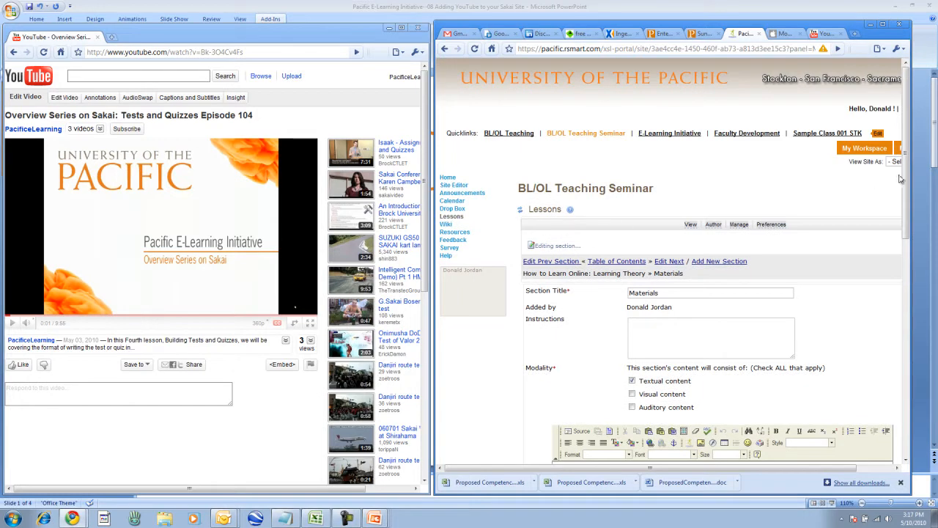
left_click(690, 224)
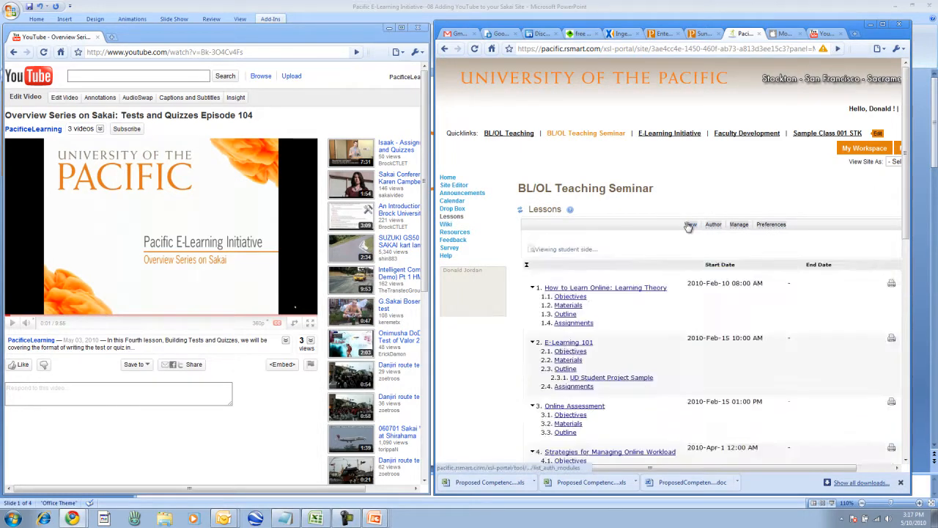
scroll(624, 309, "down", 3)
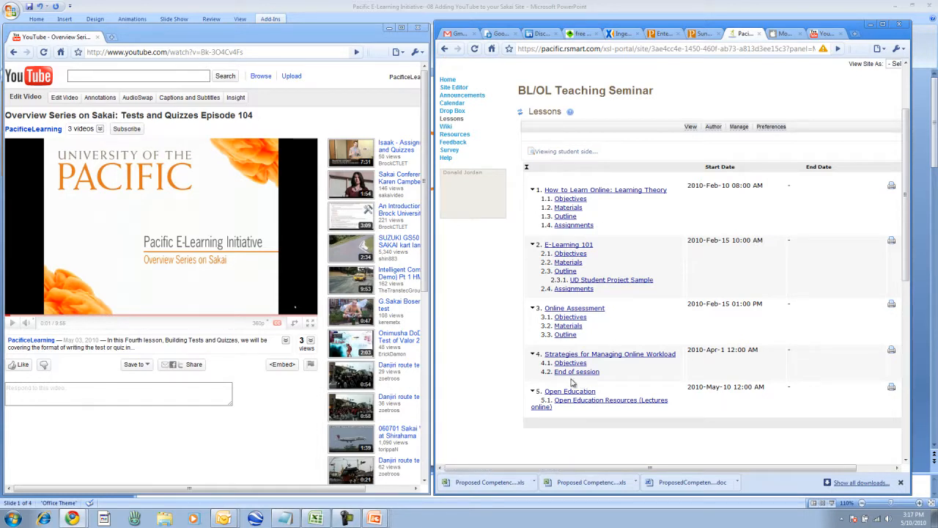
left_click(569, 229)
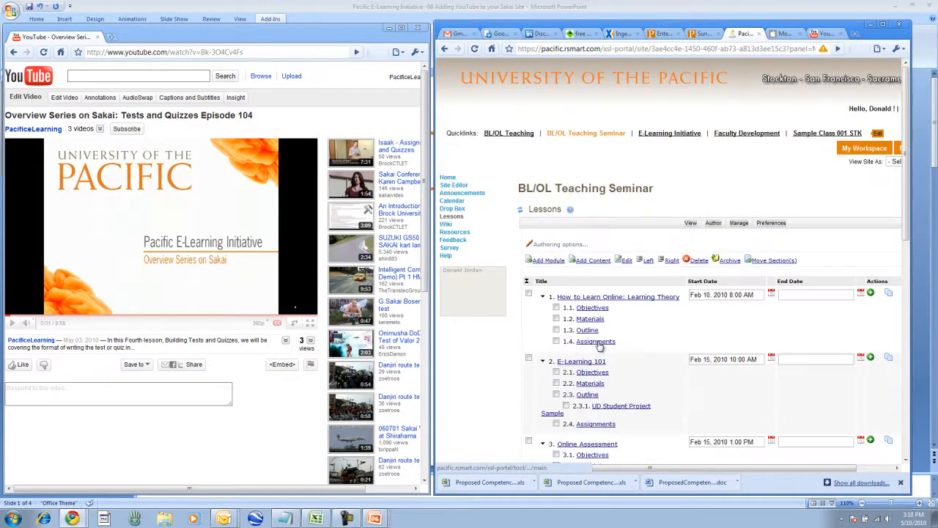
left_click(596, 342)
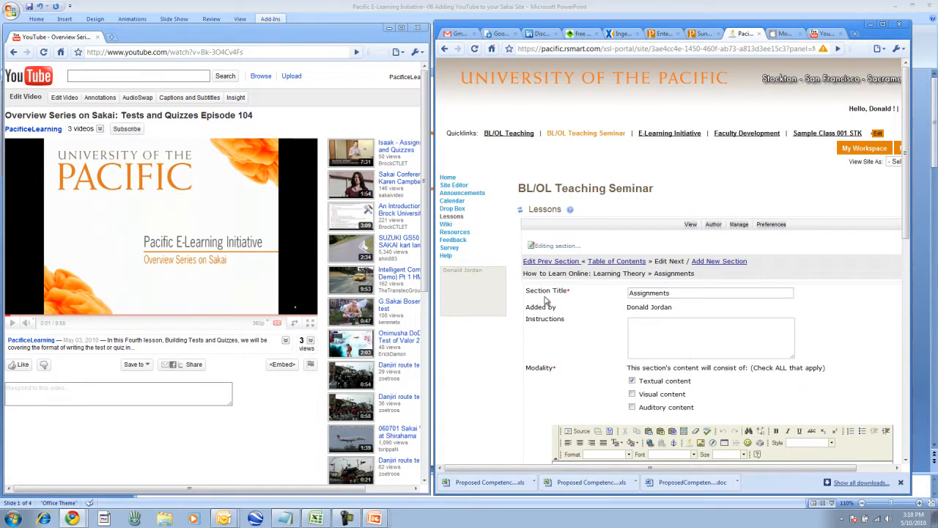
scroll(655, 347, "down", 3)
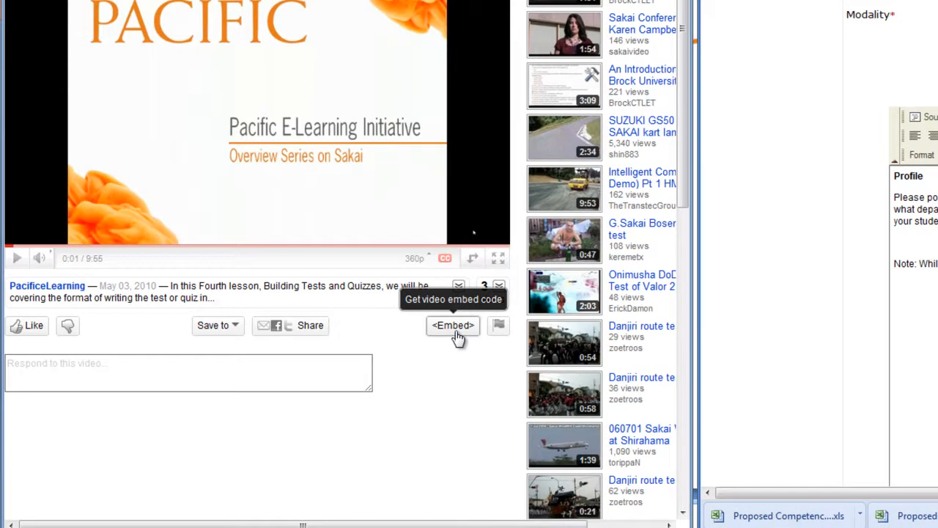
Step: Get the YouTube video's embed code with related videos excluded and copy it
left_click(455, 329)
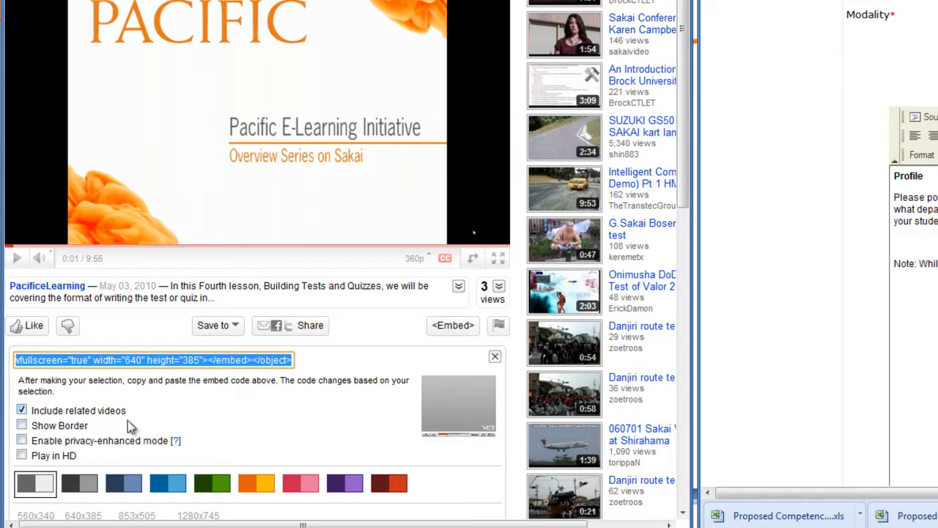
left_click(23, 412)
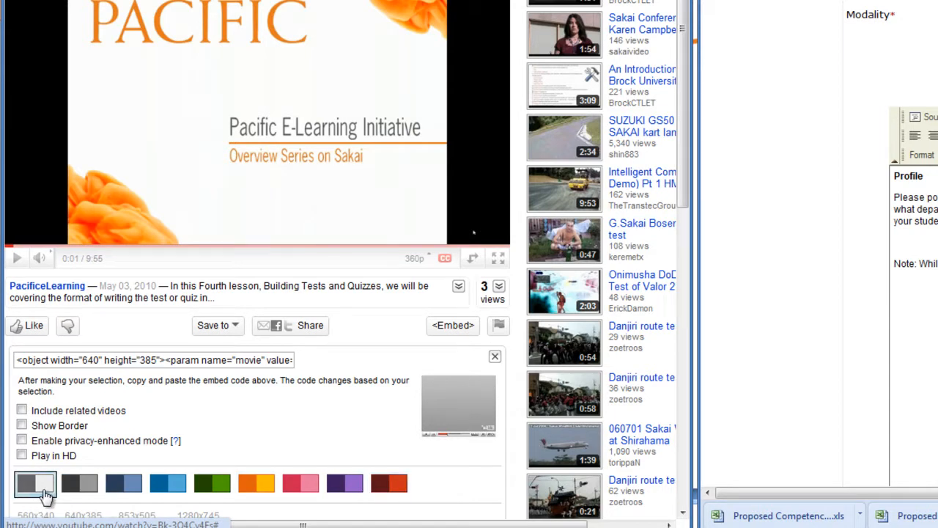
left_click(53, 360)
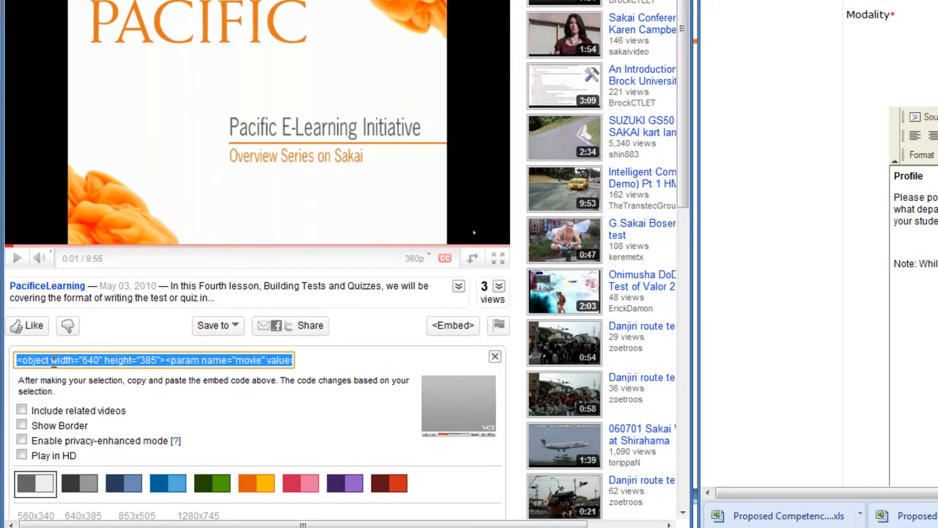
right_click(84, 360)
left_click(137, 225)
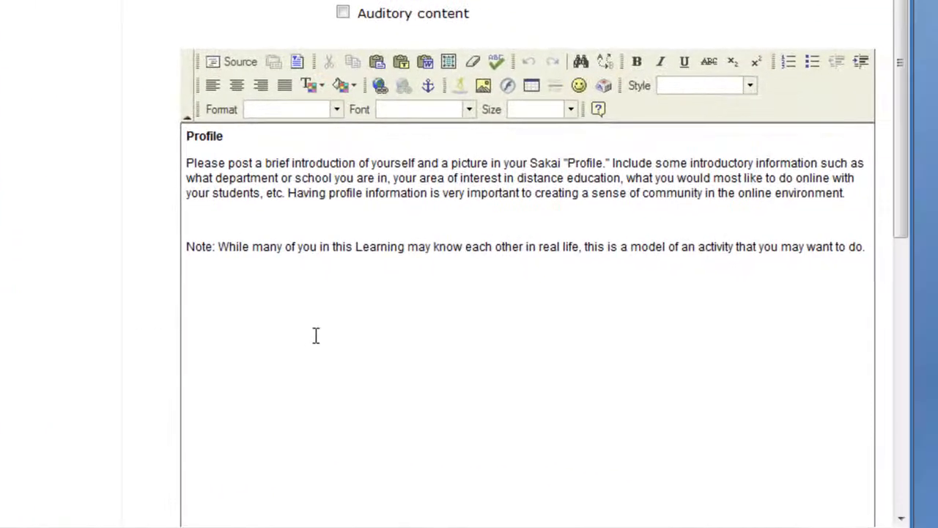
Step: Add a line break after the closing Note paragraph of the Assignments content and switch the editor to HTML source
left_click(342, 340)
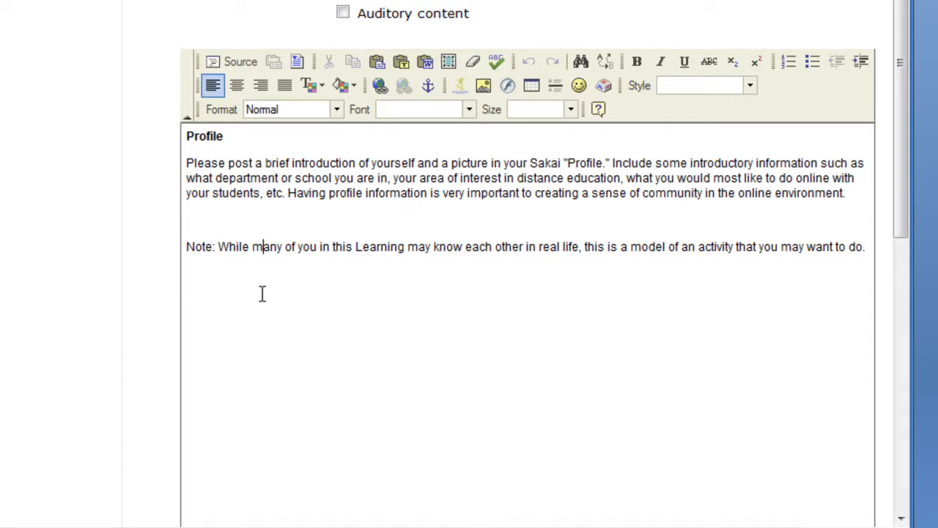
key("Return")
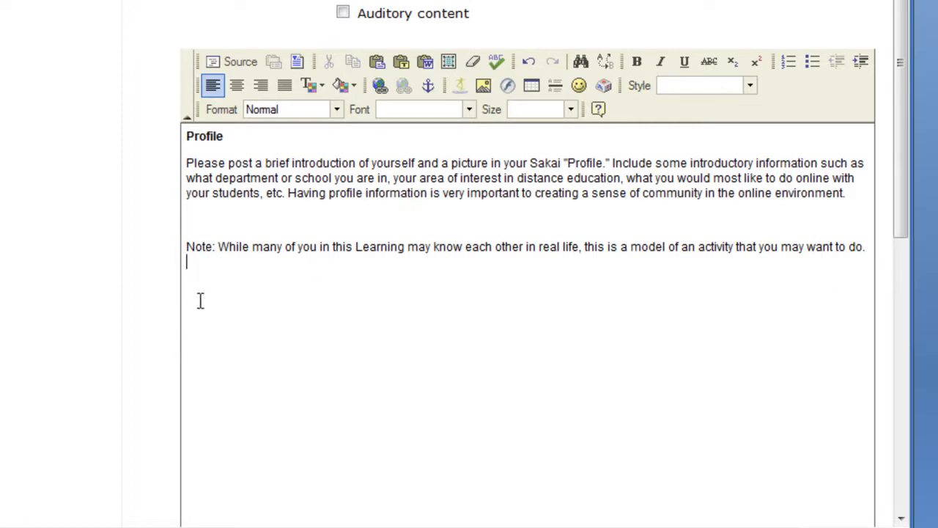
left_click(242, 64)
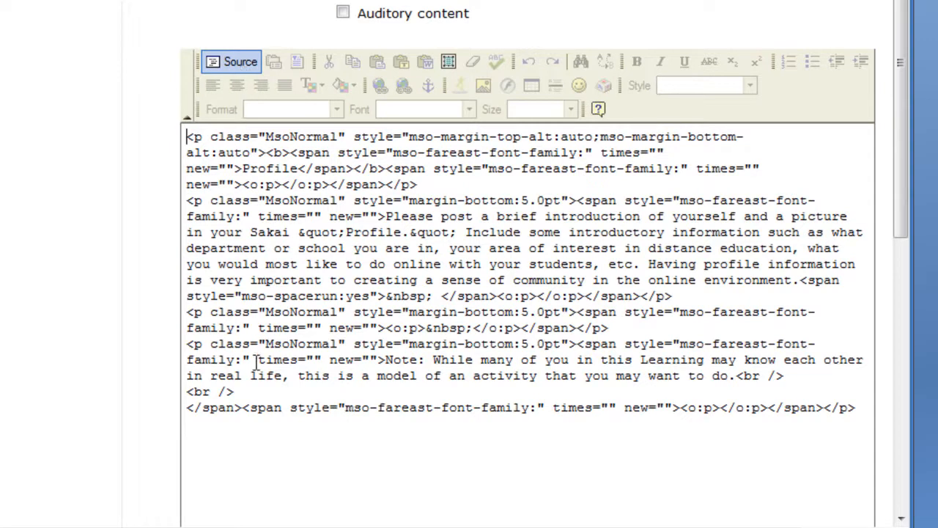
scroll(488, 440, "down", 3)
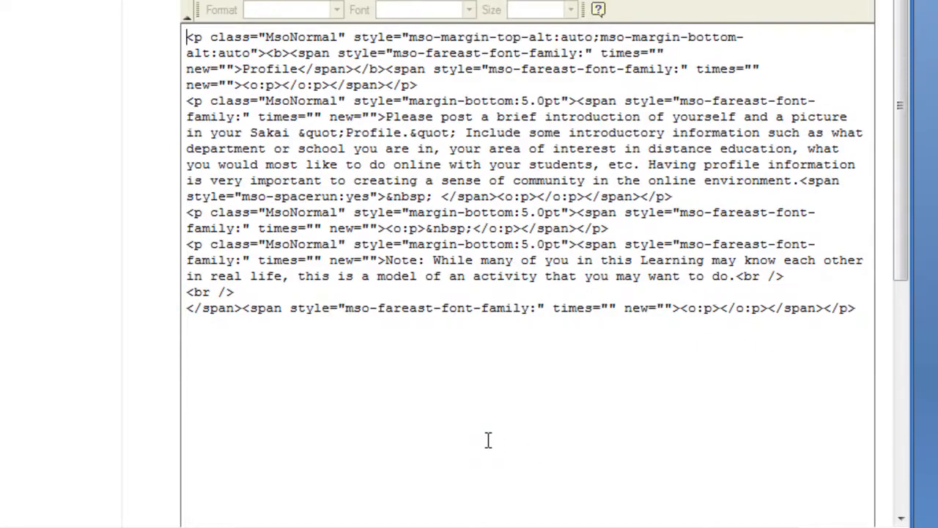
Step: Paste the copied video embed code on a new line below the existing HTML source and select the pasted block
left_click(240, 379)
left_click(867, 324)
right_click(195, 345)
left_click(287, 454)
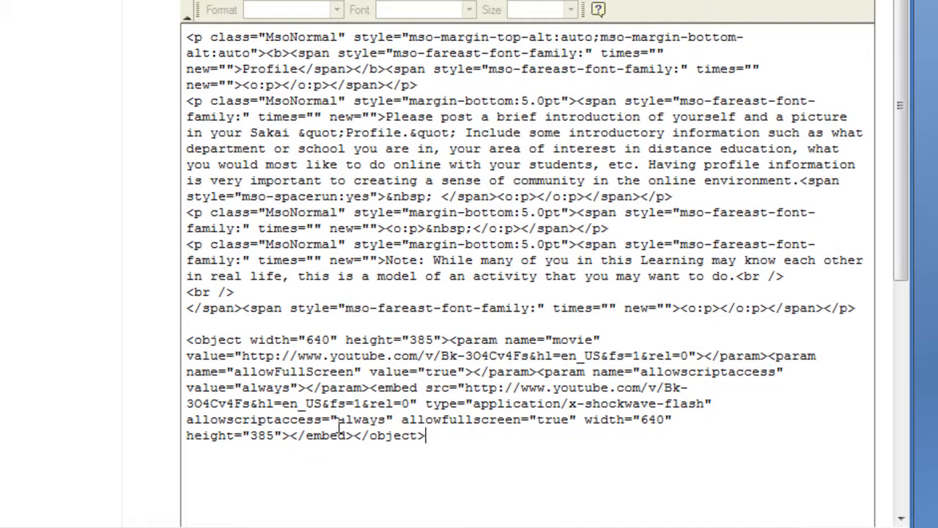
left_click_drag(185, 338, 434, 438)
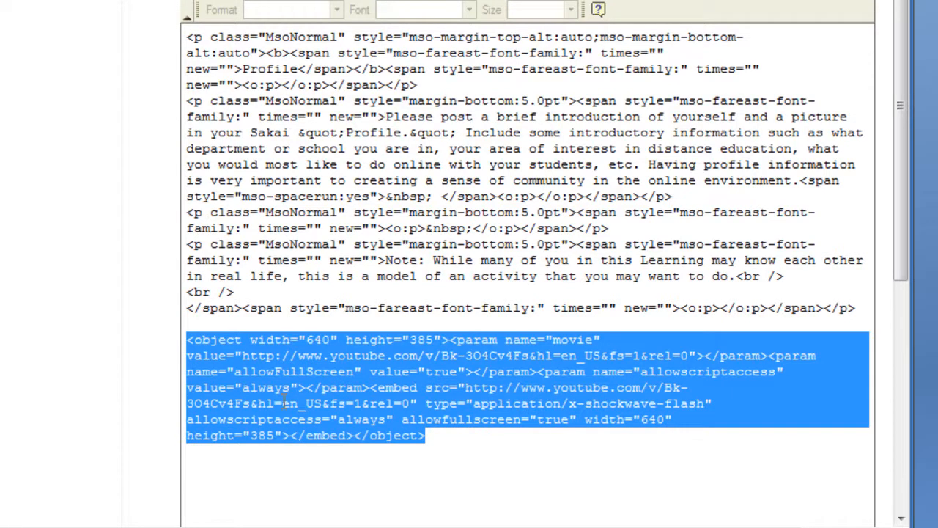
Step: Save the Assignments section, check the embedded video's placeholder in the editor, and save the section again
scroll(527, 484, "down", 4)
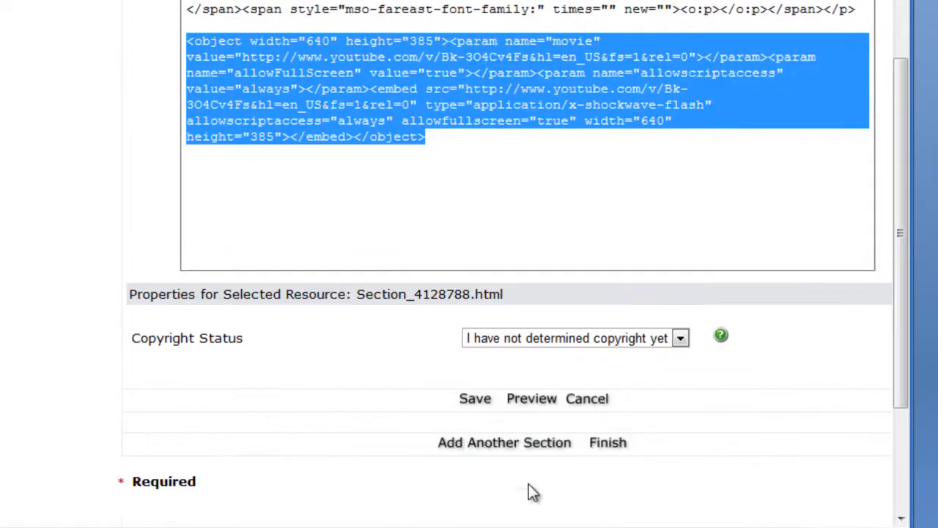
left_click(485, 405)
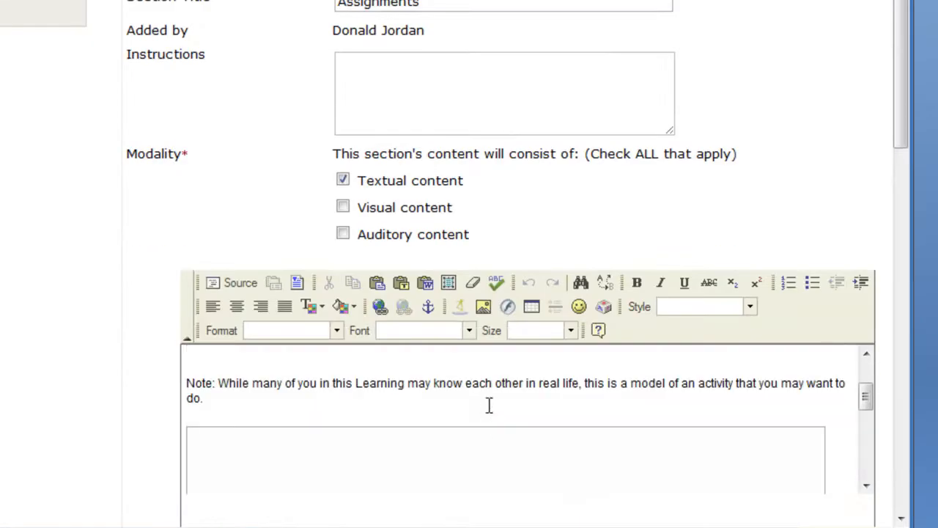
scroll(903, 71, "down", 5)
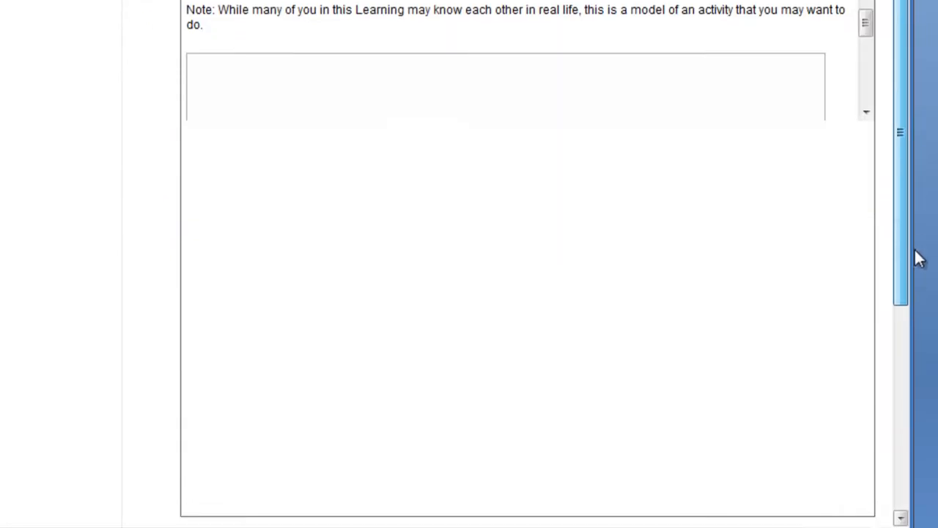
left_click_drag(868, 24, 862, 74)
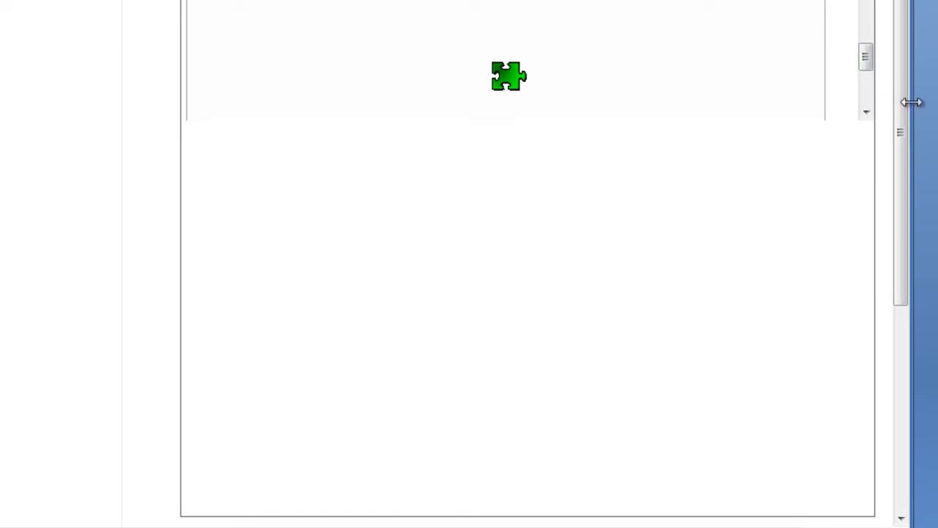
left_click_drag(902, 126, 900, 242)
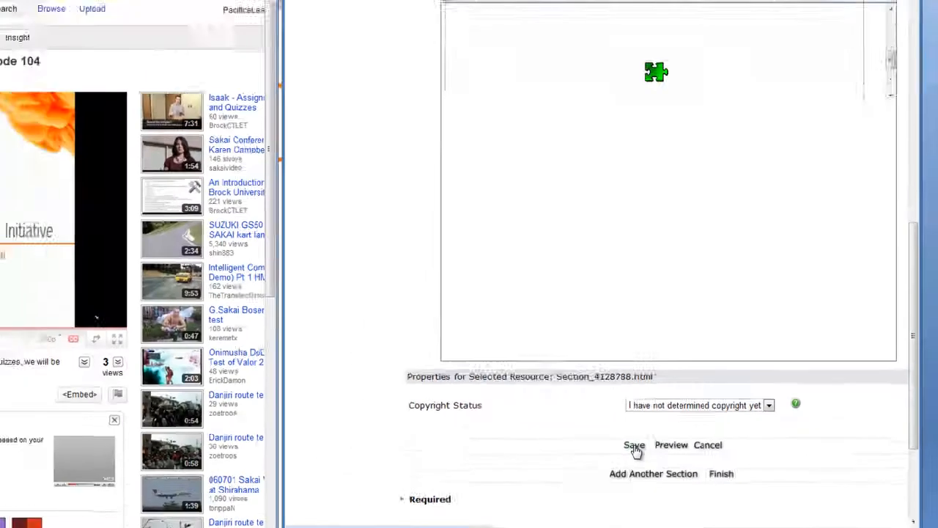
left_click(635, 446)
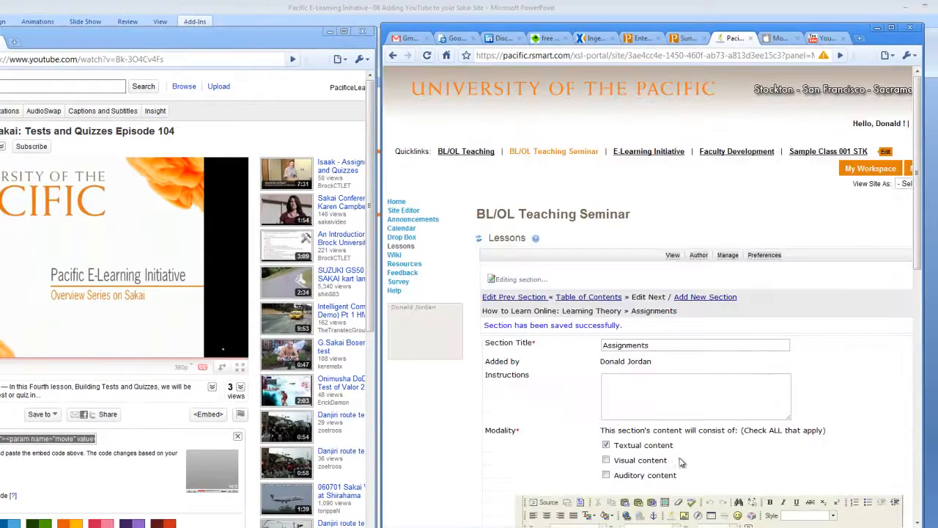
Step: View the site as a Participant and examine the embedded video in section 1.4 Assignments
left_click(905, 185)
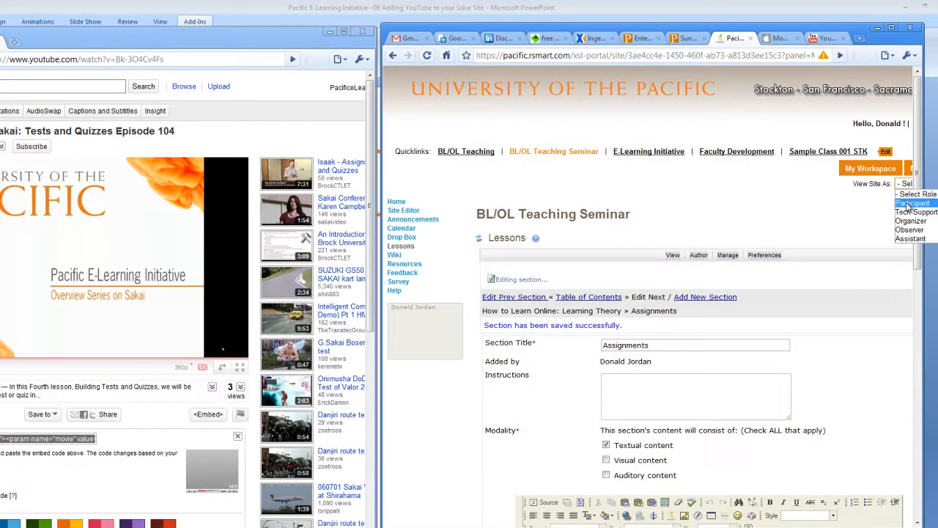
left_click(909, 204)
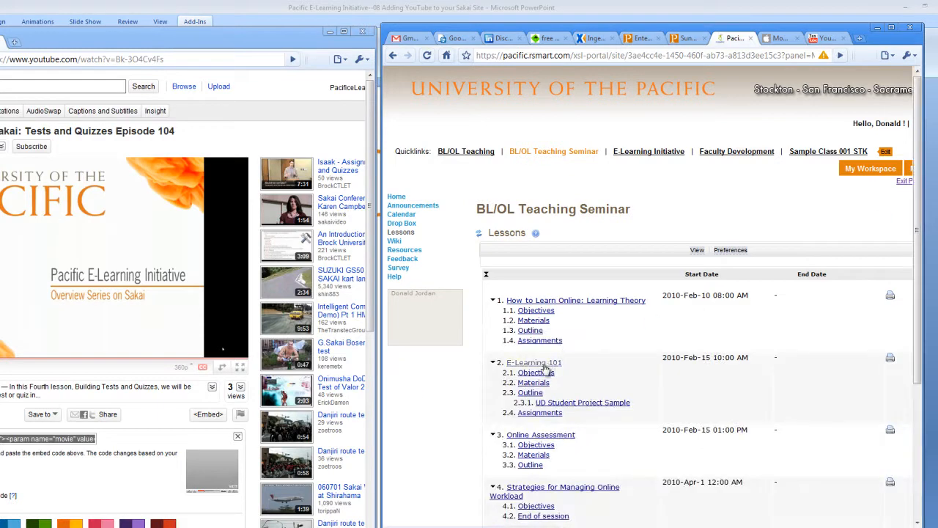
left_click(539, 341)
scroll(623, 368, "down", 3)
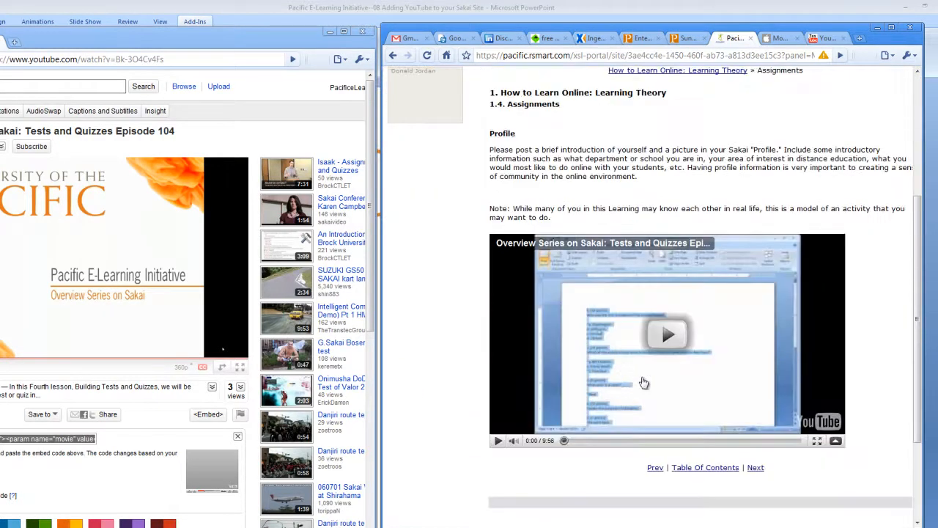